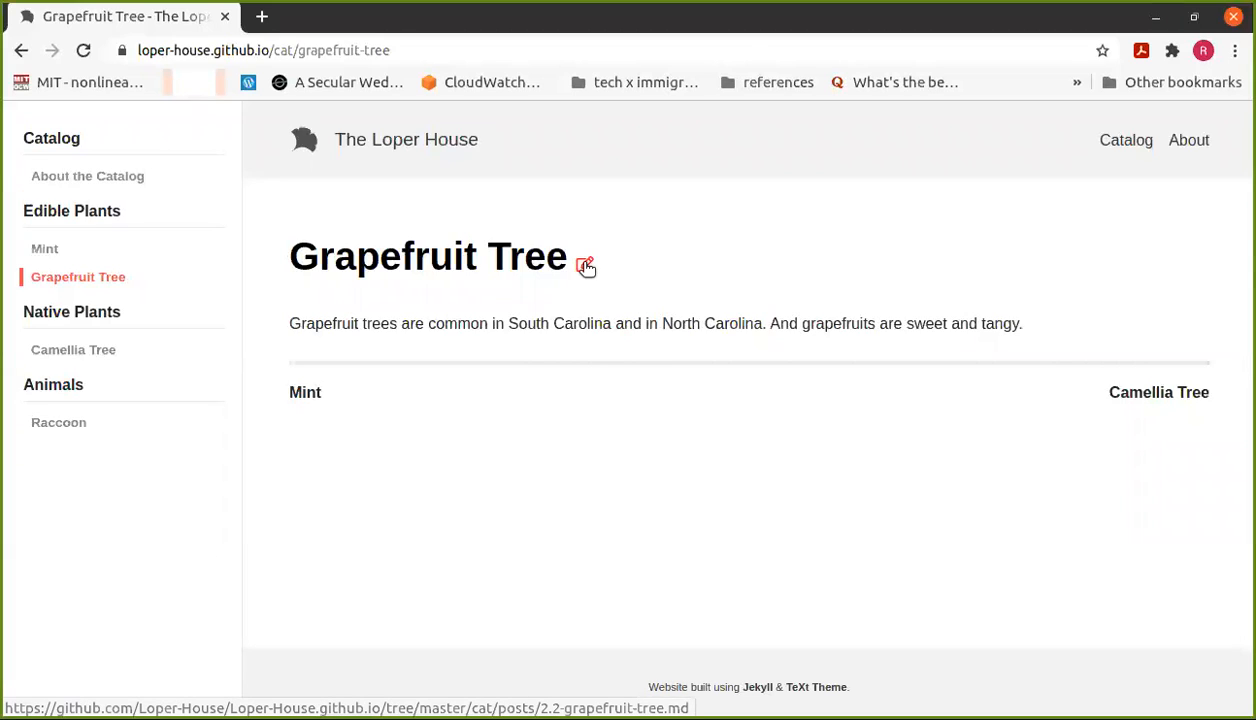
Step: Open 2.2-grapefruit-tree.md on GitHub from the page's edit link and start editing it
click(585, 266)
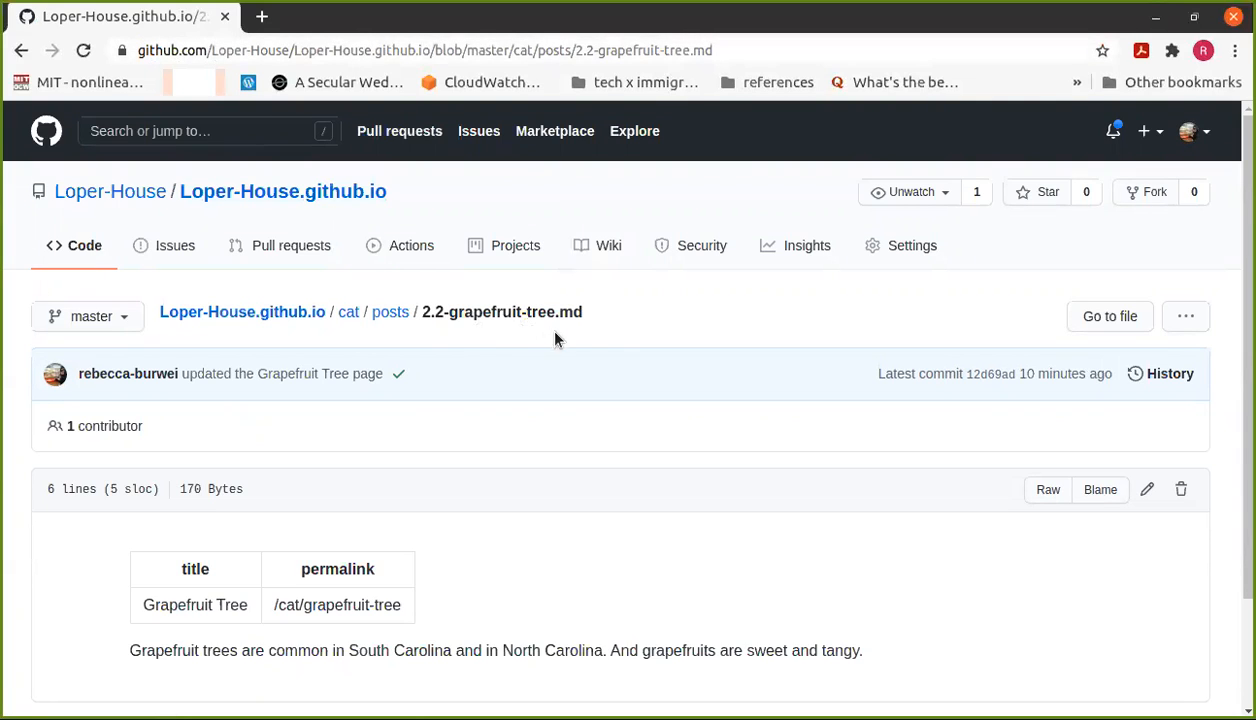
click(1150, 490)
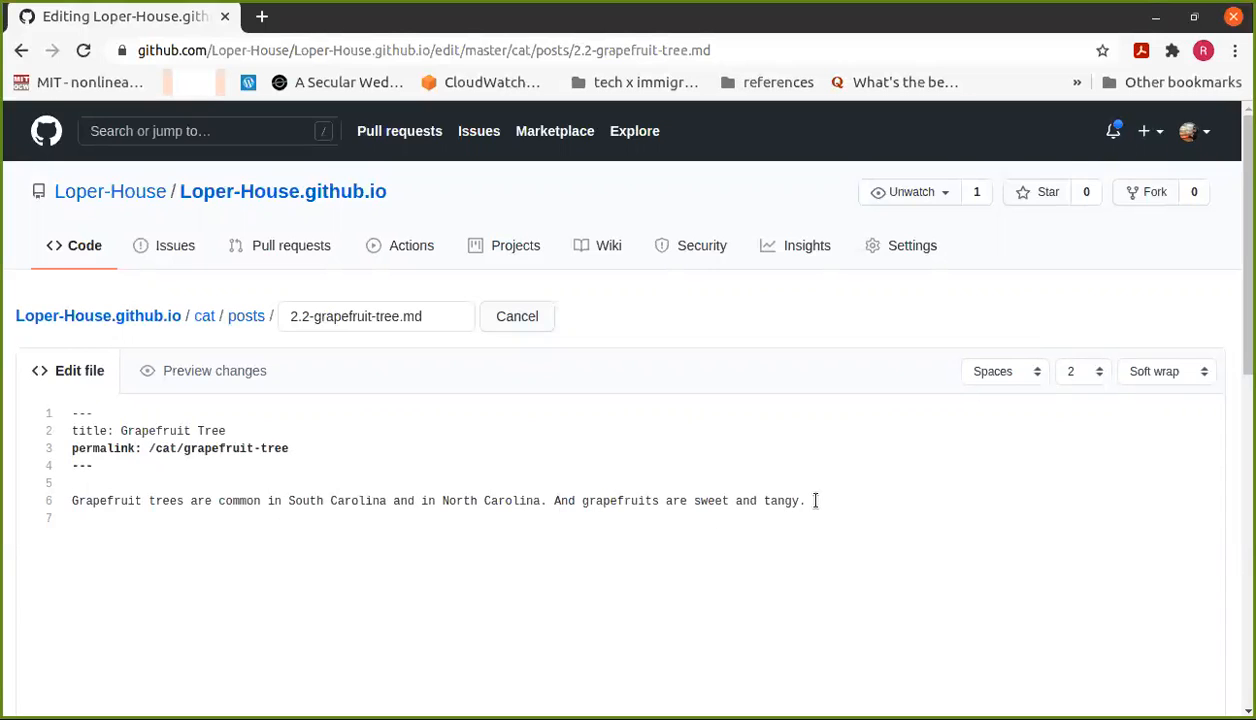
Step: Replace 'And grapefruits are sweet and tangy.' with 'Grapefruit trees are hard to climb.'
drag(806, 500, 645, 486)
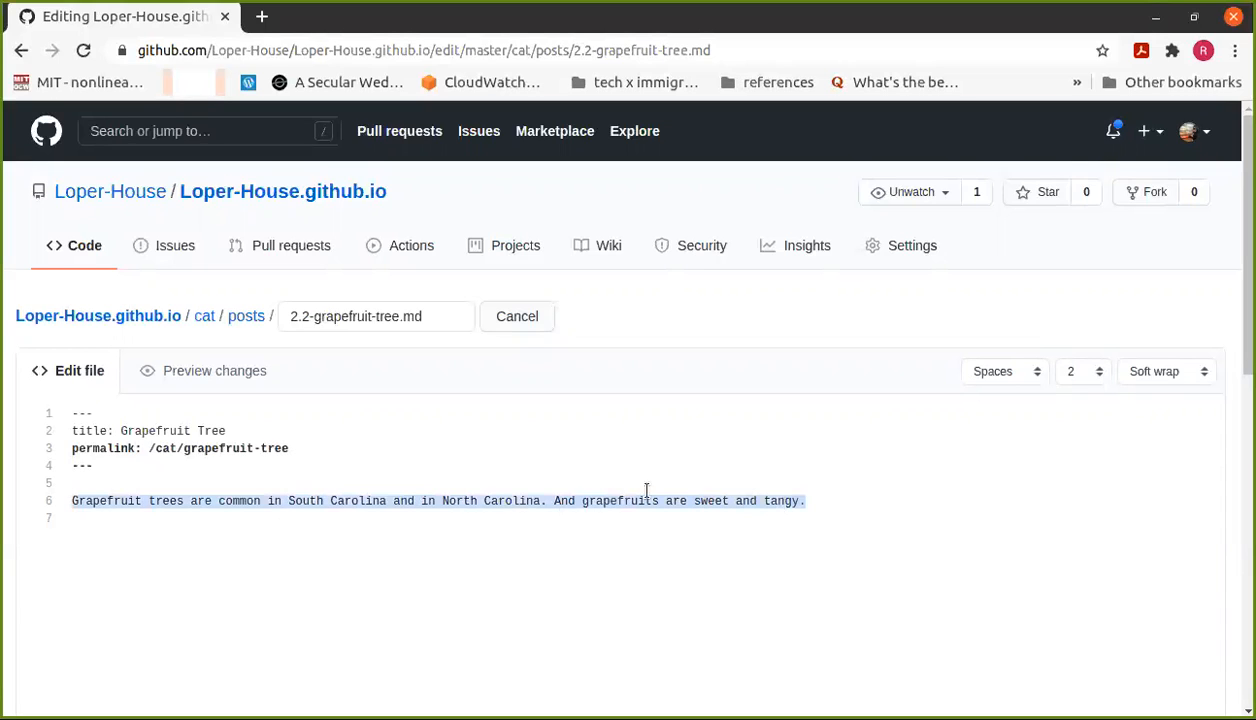
drag(563, 488, 555, 500)
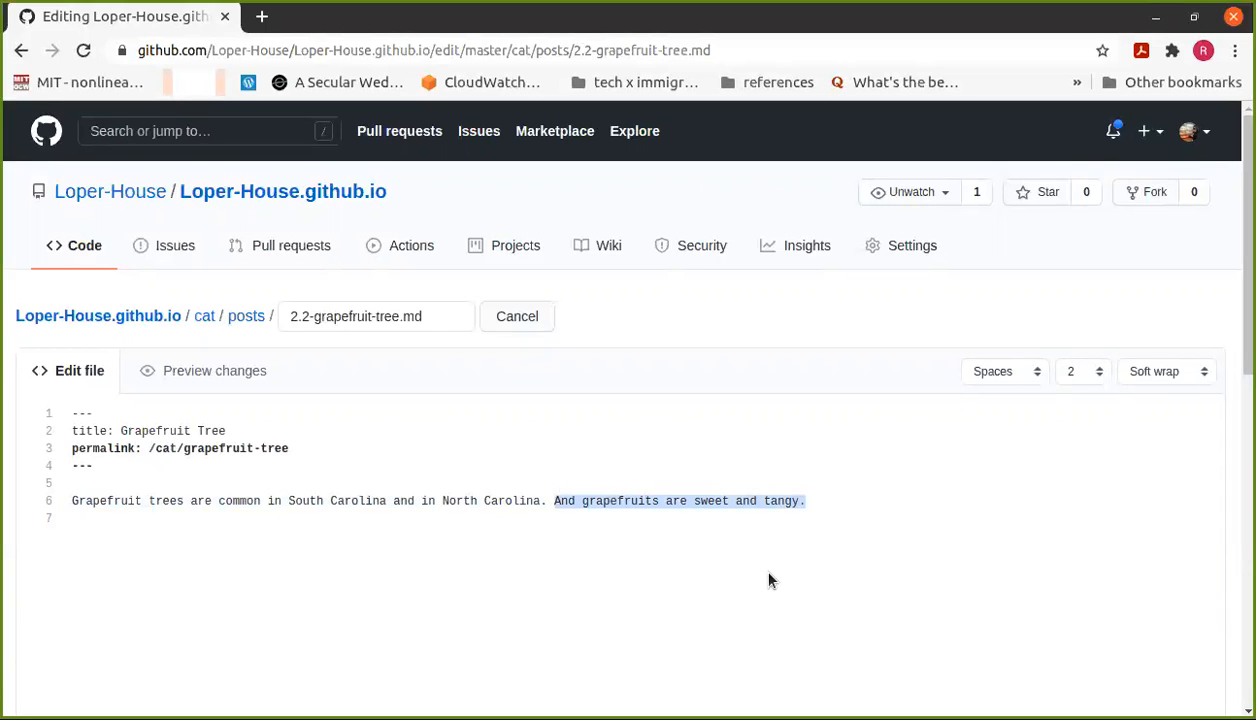
key(BackSpace)
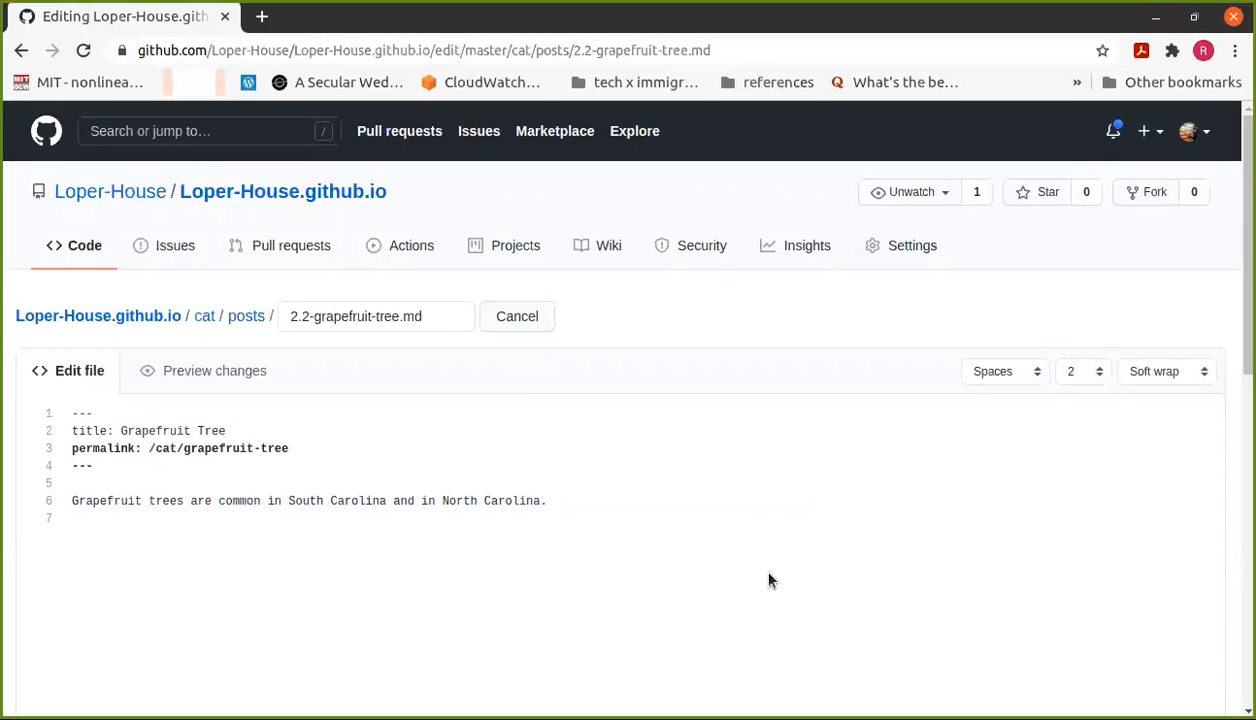
text(Grapefruit trees a)
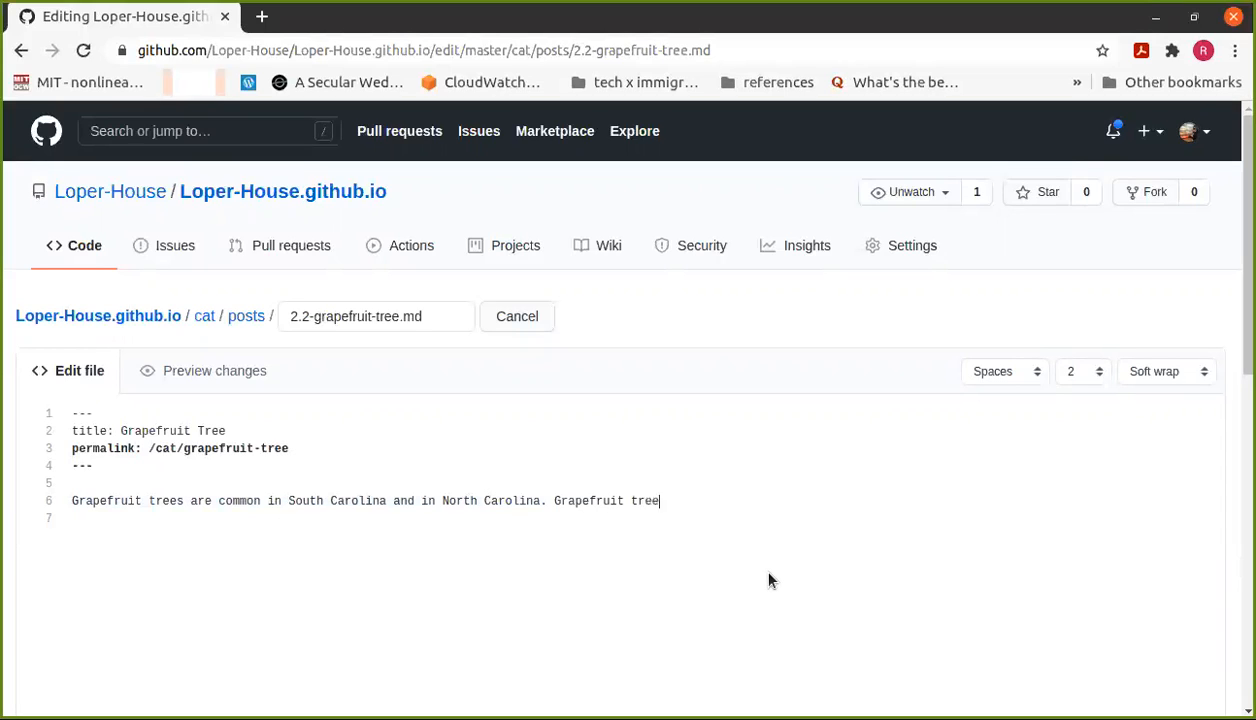
text(re hard to clim)
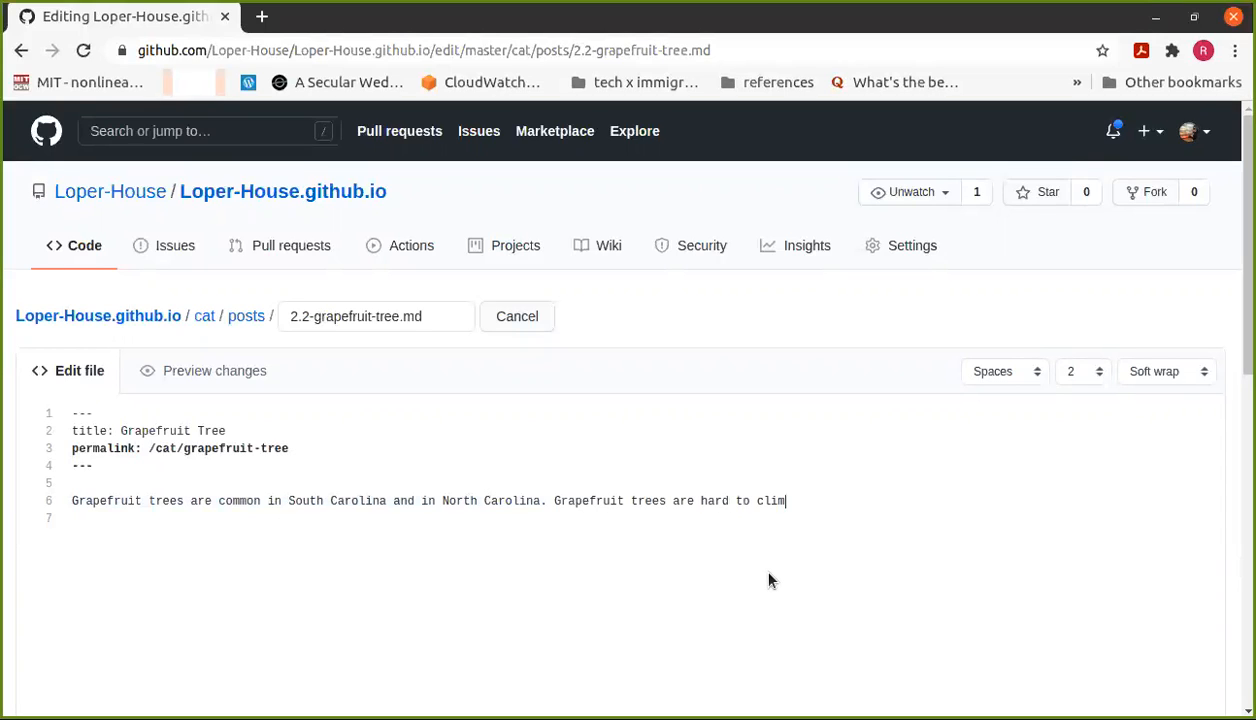
text(b.)
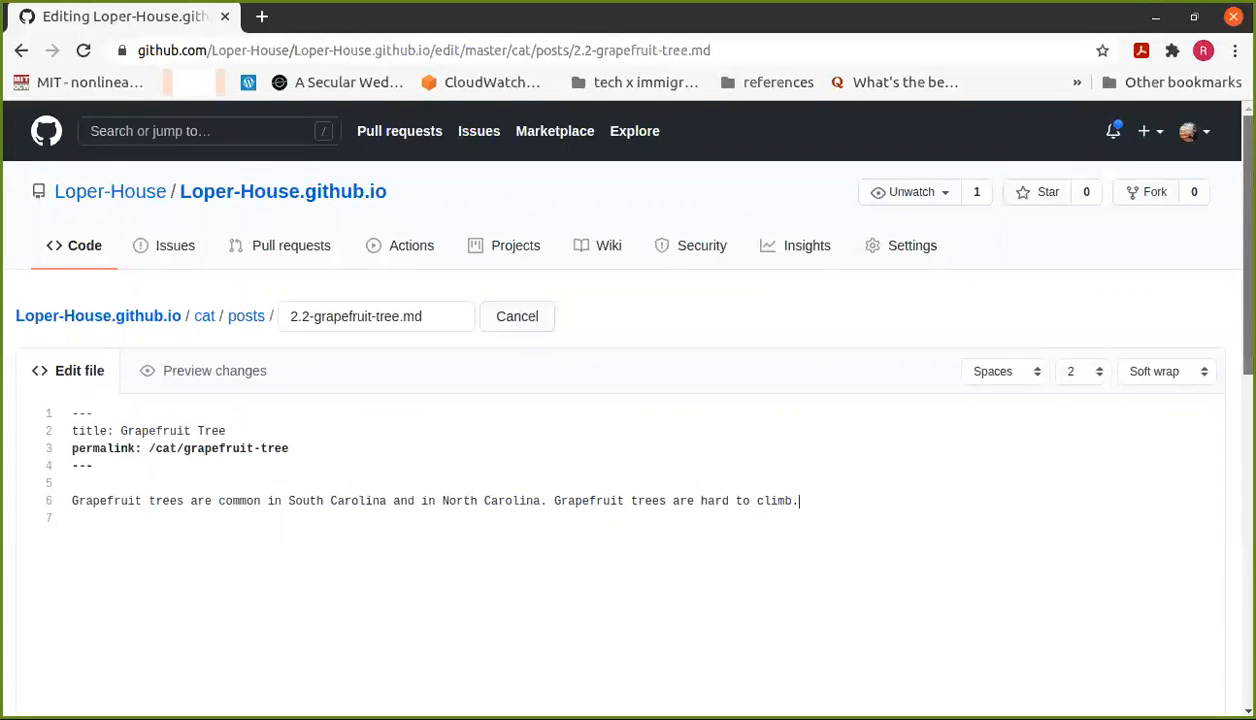
scroll(628, 400, down, 5)
Step: Enter the commit summary 'updated the Grapefruit Tree page' and commit the change to master
scroll(628, 400, down, 3)
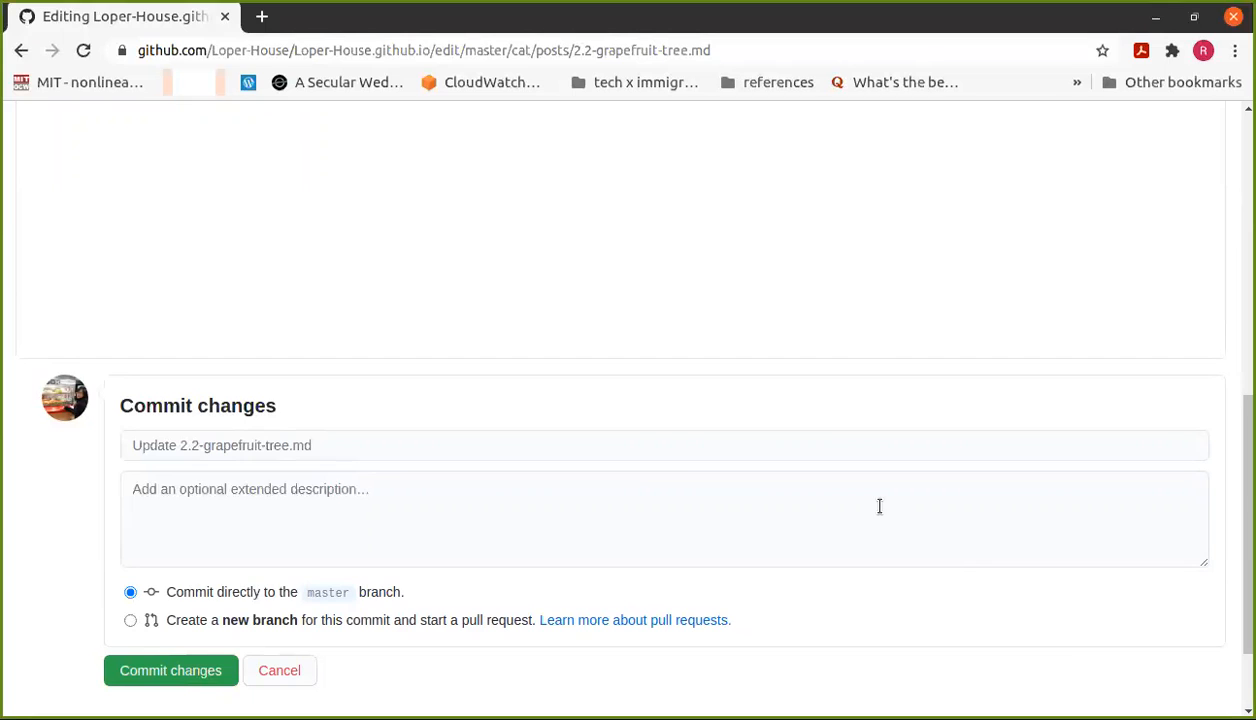
click(656, 448)
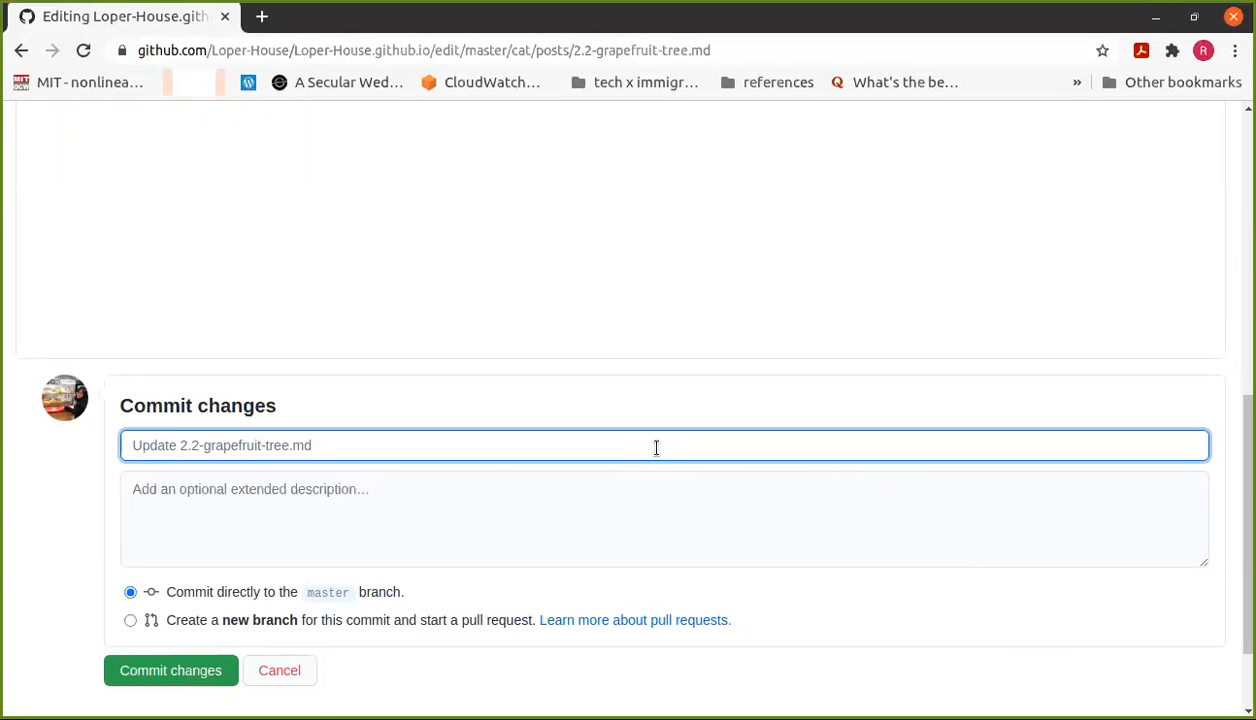
text(upd)
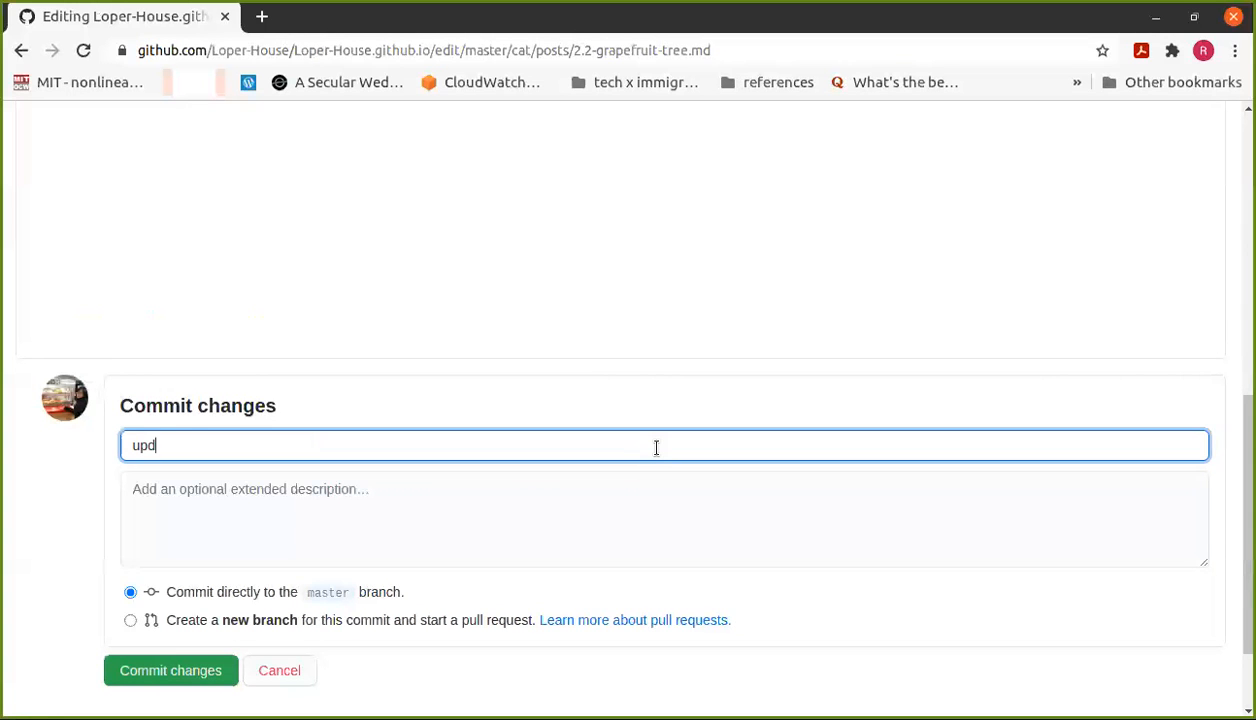
text(ated the gif)
key(BackSpace)
key(BackSpace)
key(BackSpace)
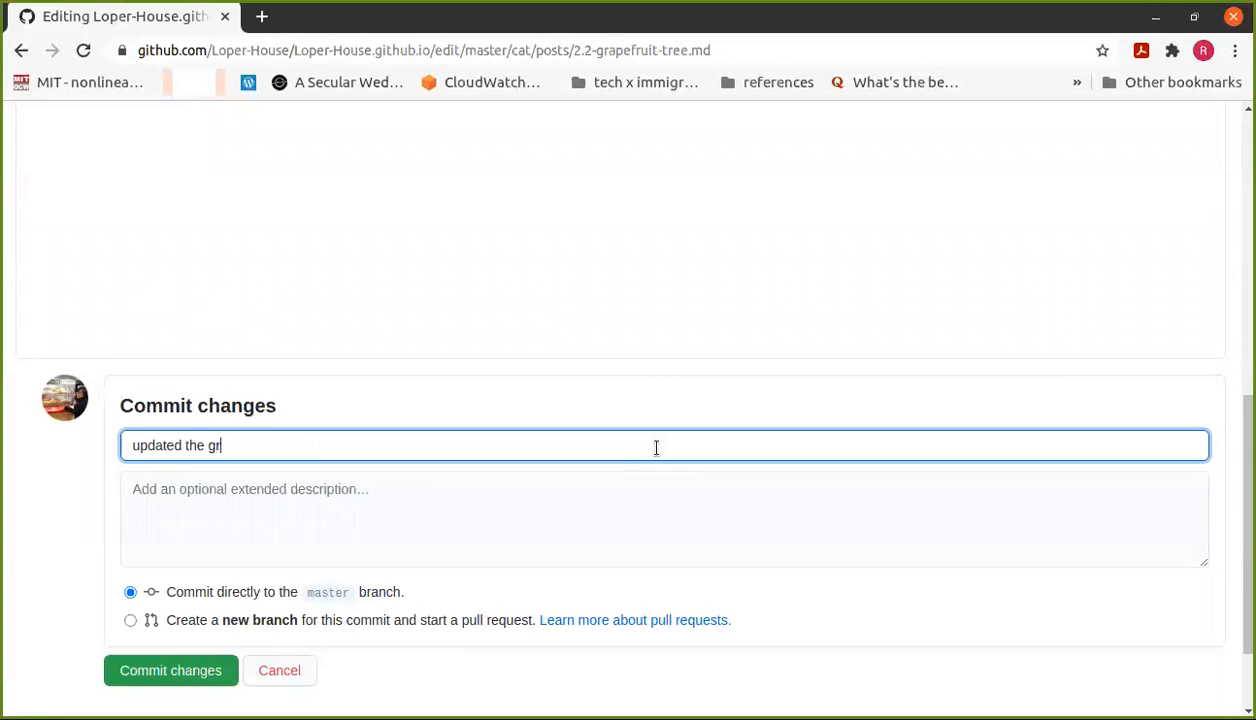
text(Graf)
key(BackSpace)
text(pefruit Tree page)
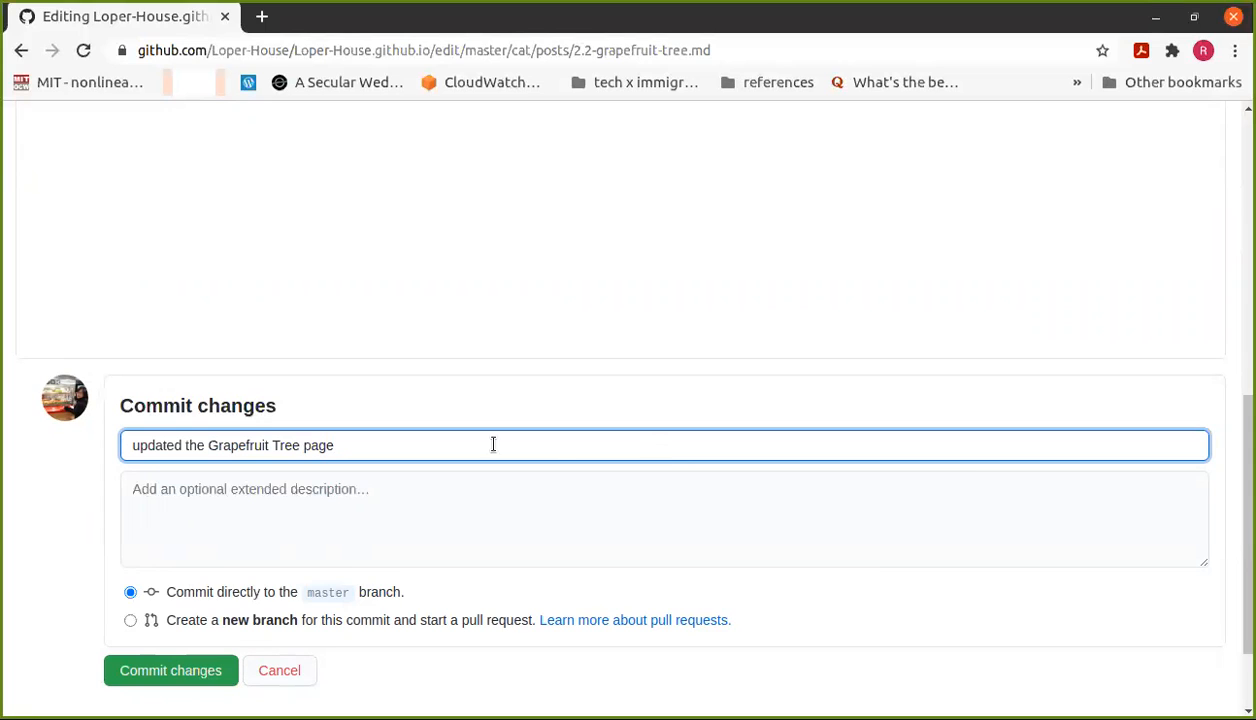
click(165, 685)
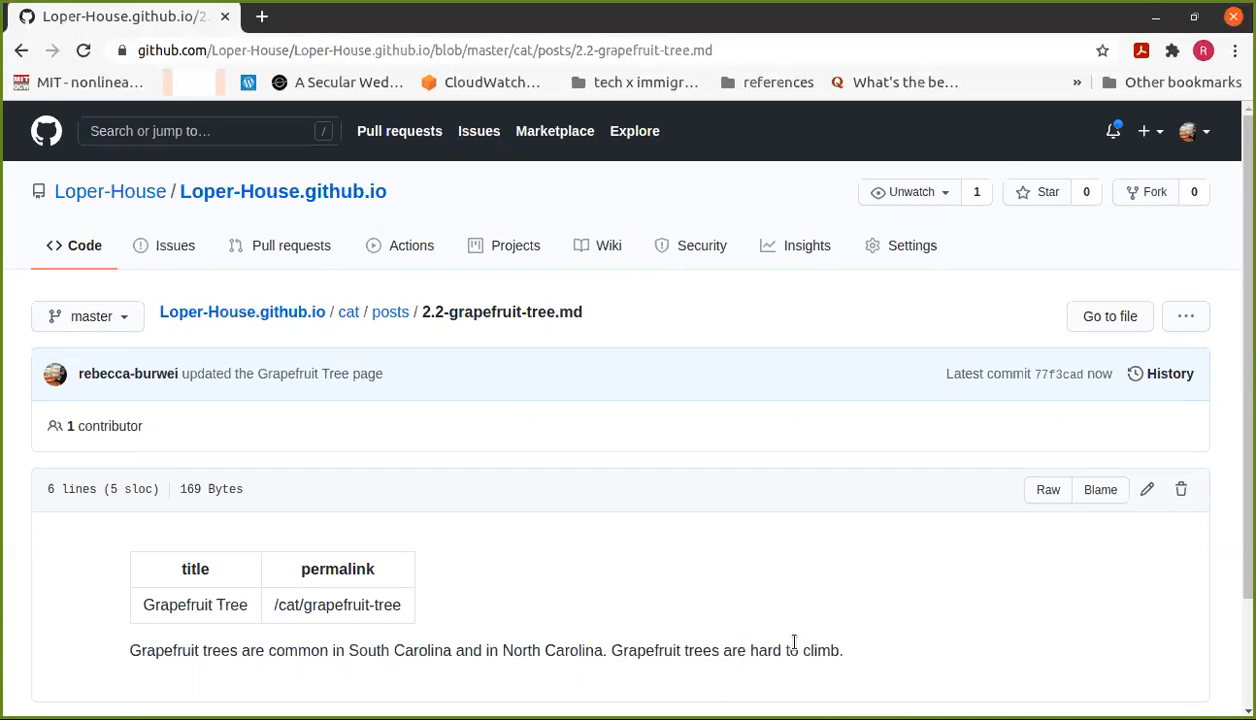
Step: Go to the Loper-House.github.io repository root showing latest commit 77f3cad
click(344, 196)
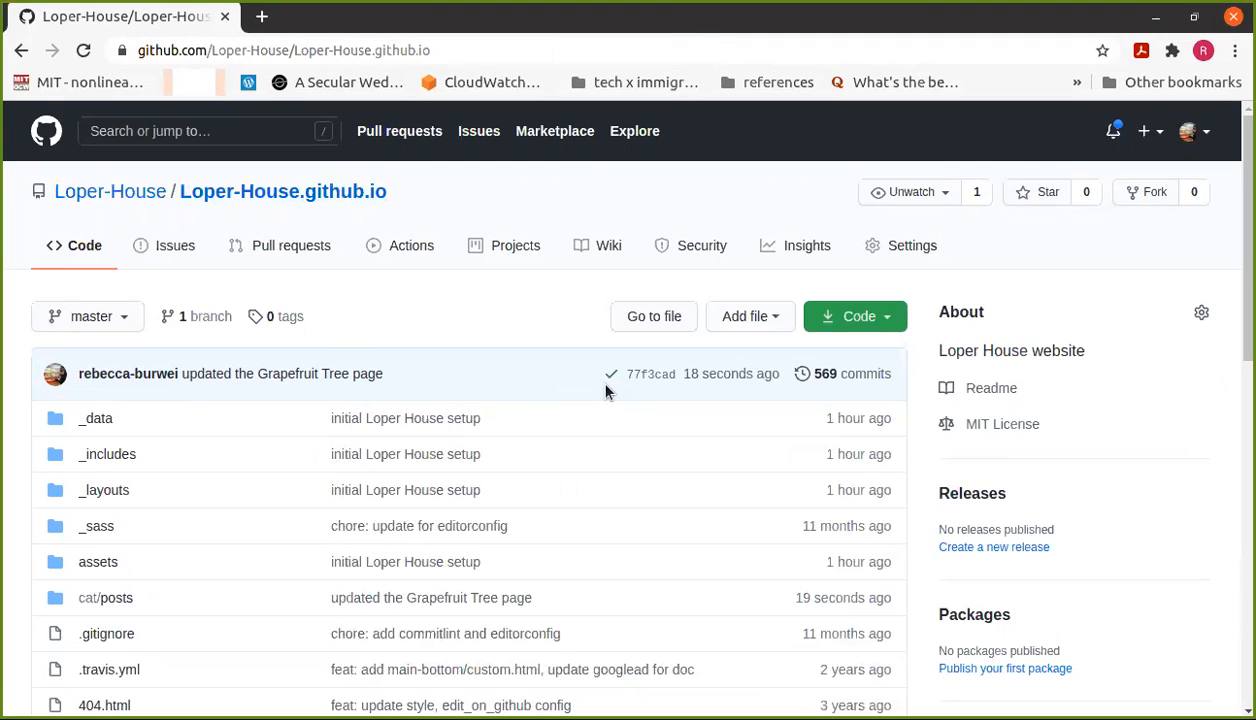
Step: Load loper-house.github.io in a new tab and browse the plant collection to the Grapefruit Tree page
click(262, 20)
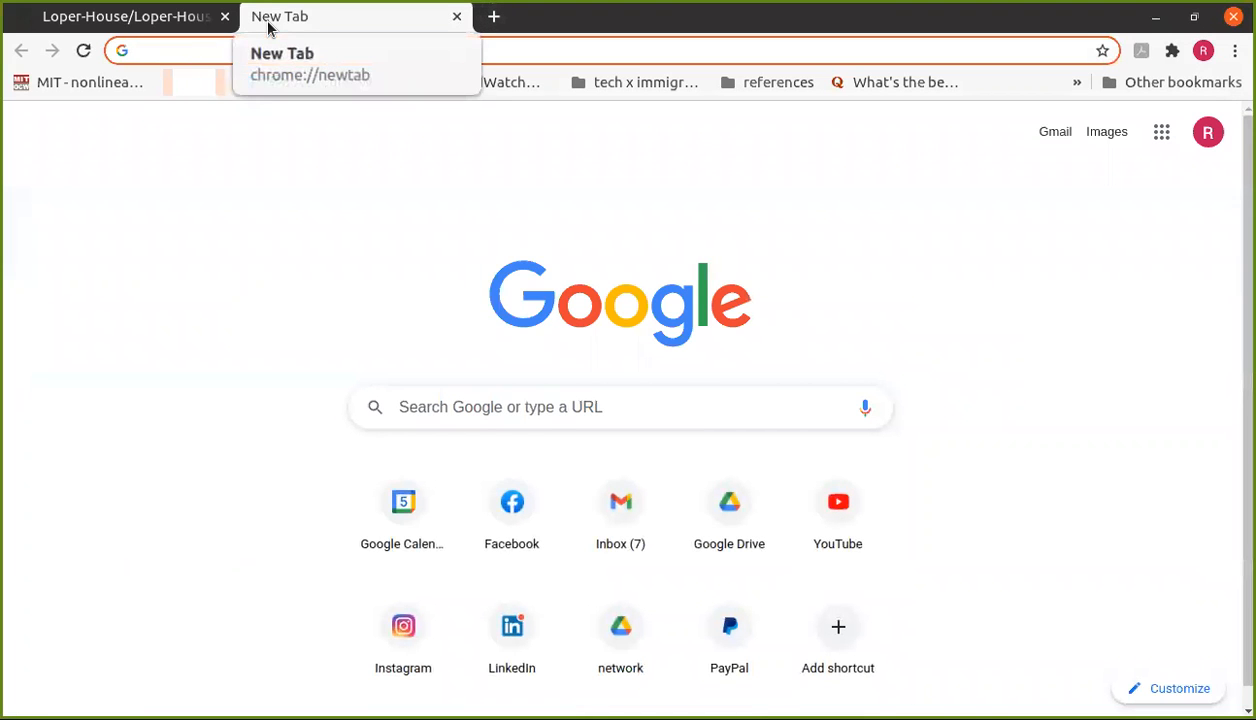
text(loper-house.github.io)
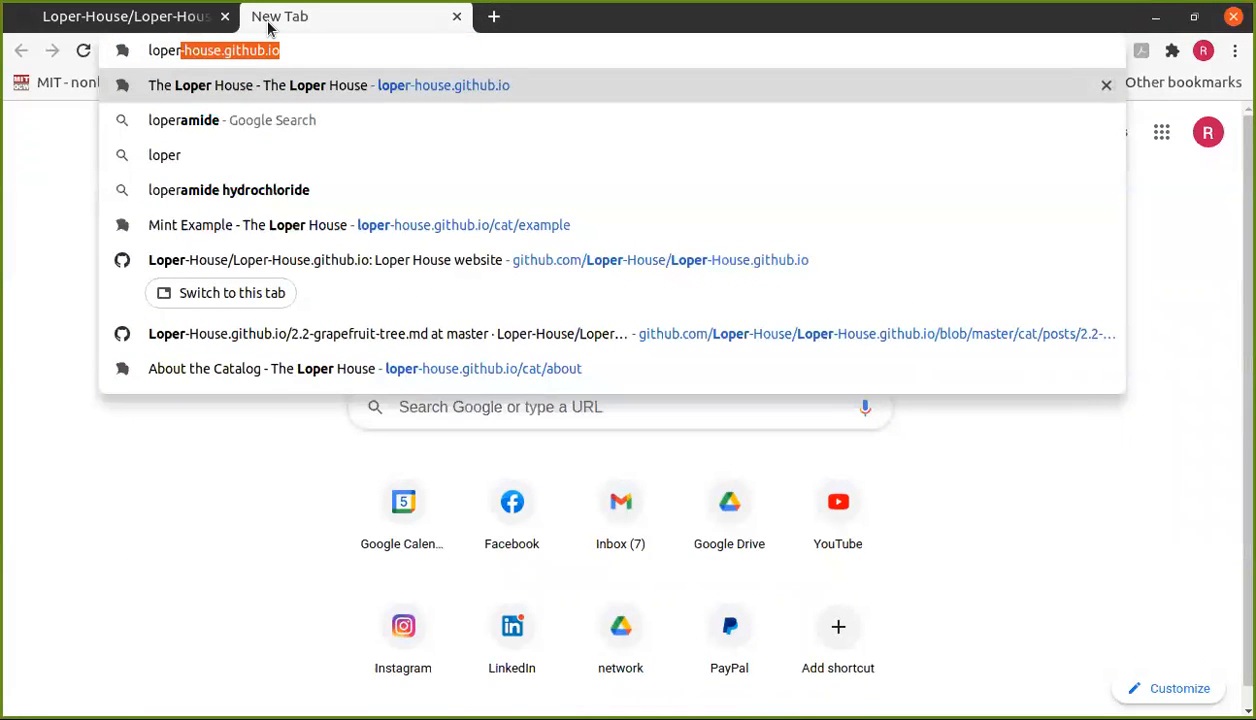
key(Return)
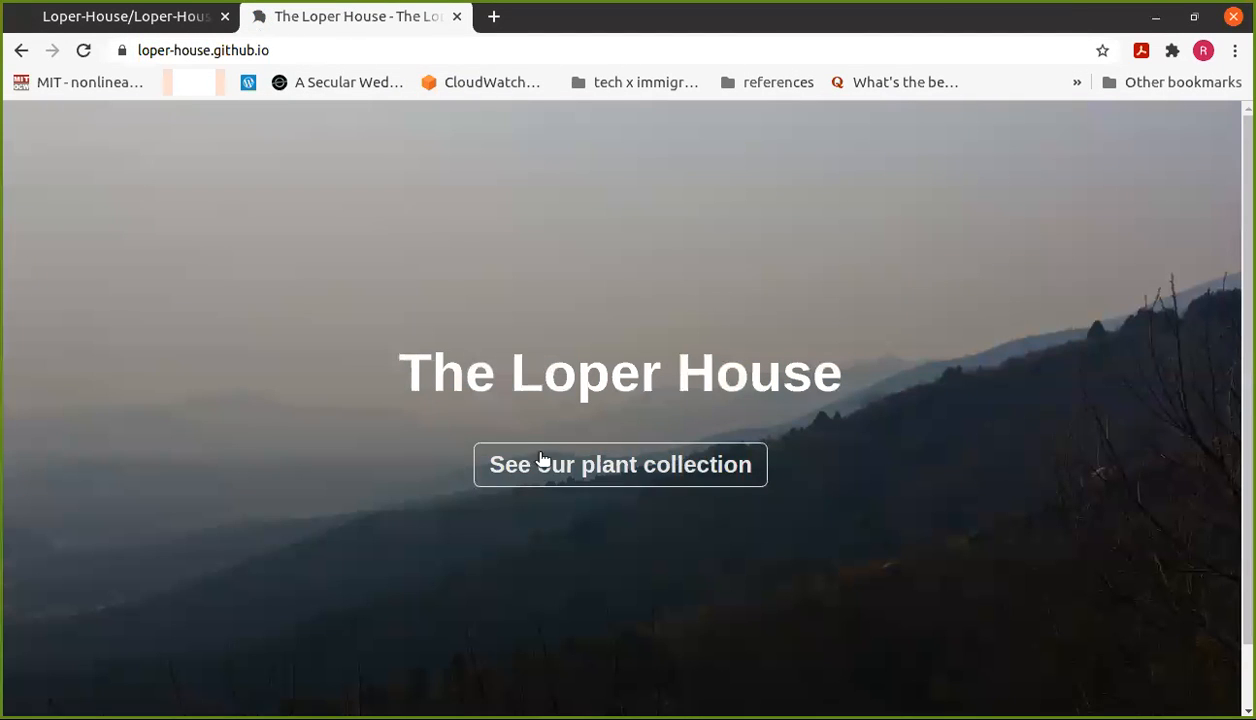
click(546, 464)
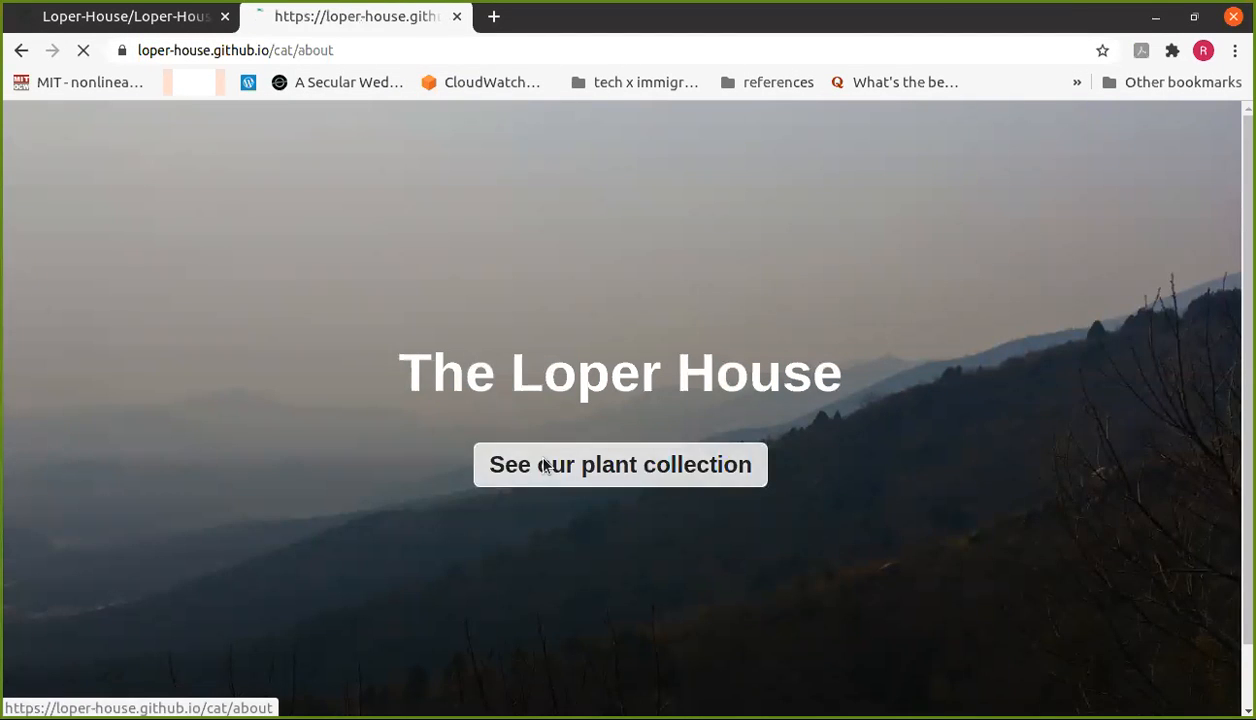
click(115, 280)
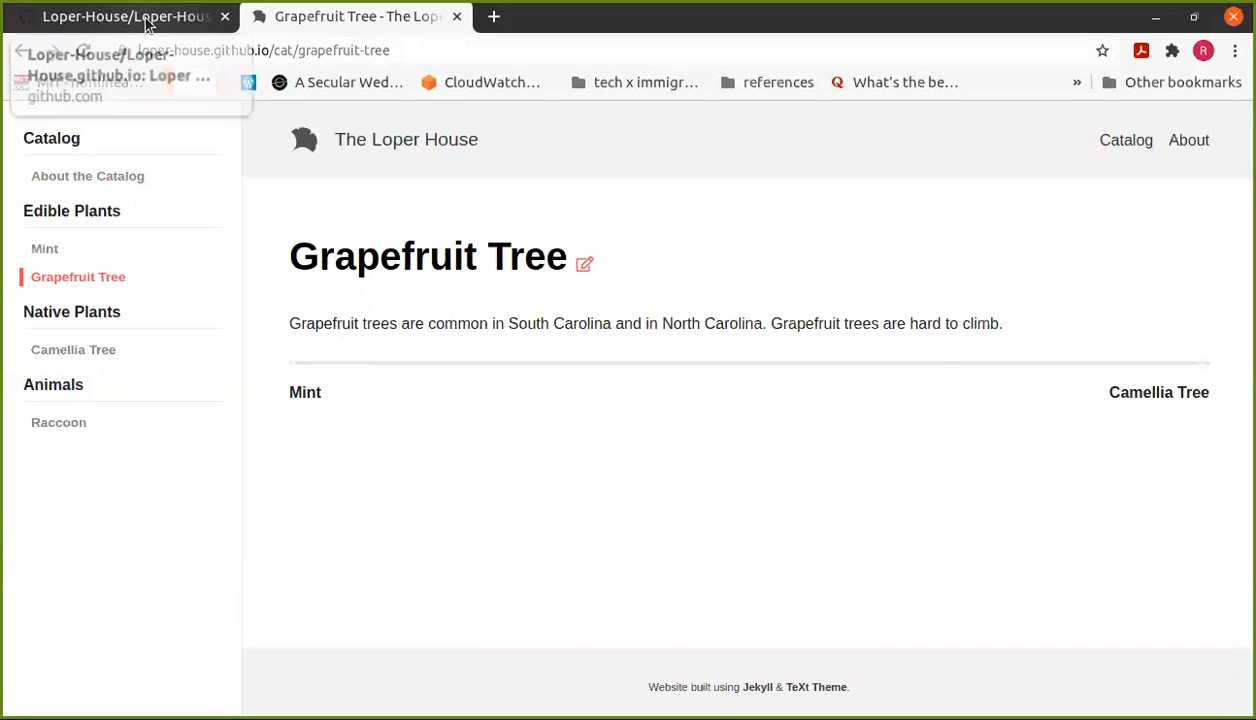
Step: Change 'grapefruit-tree' to 'example' in the page address and open the Mint Example page
click(404, 50)
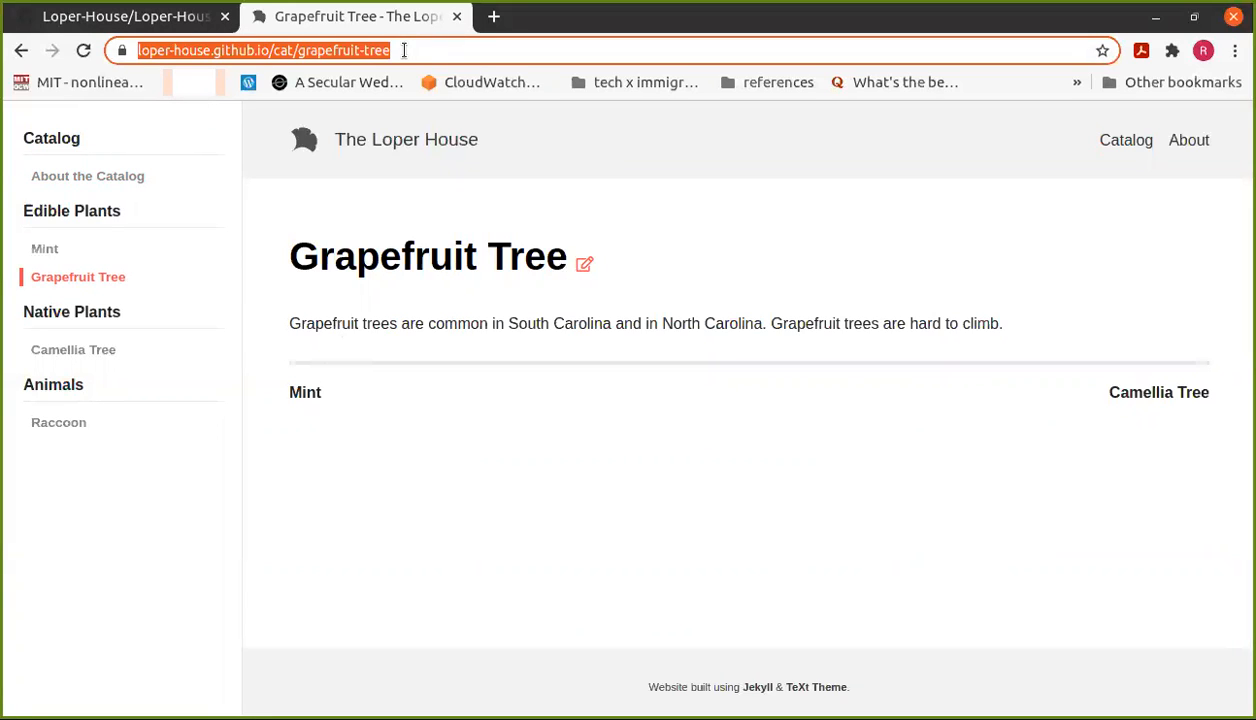
click(404, 50)
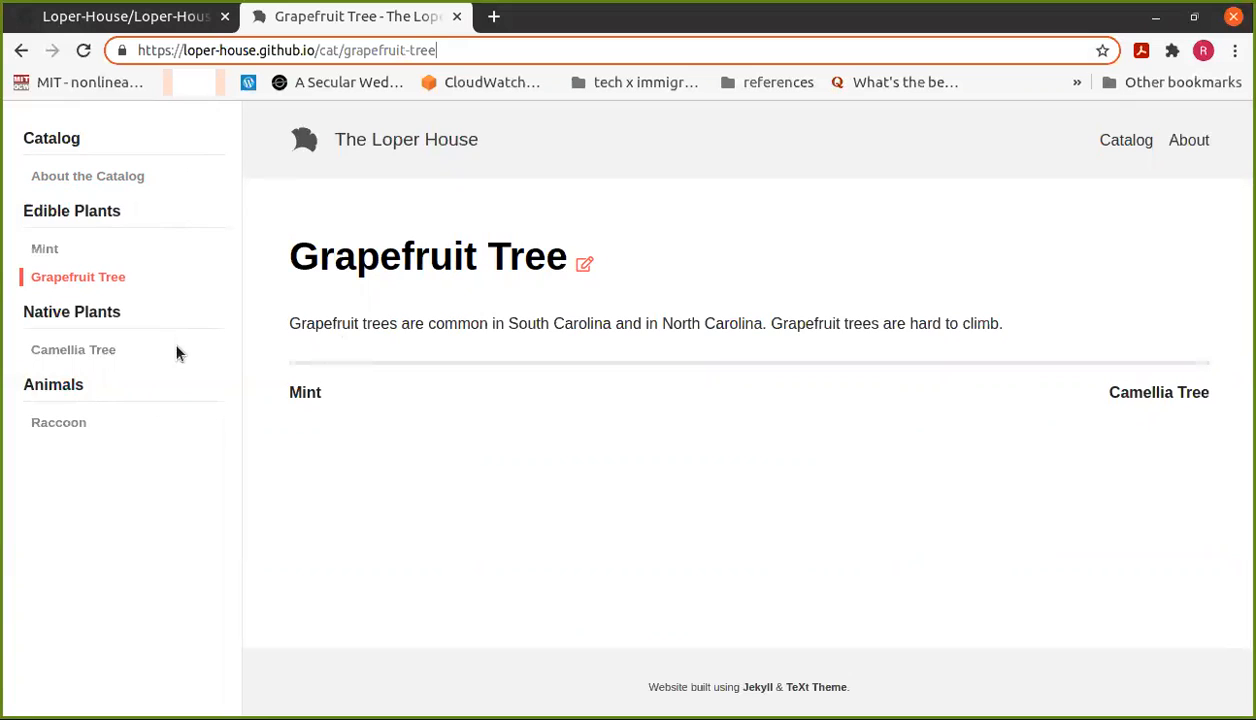
shift+click(345, 54)
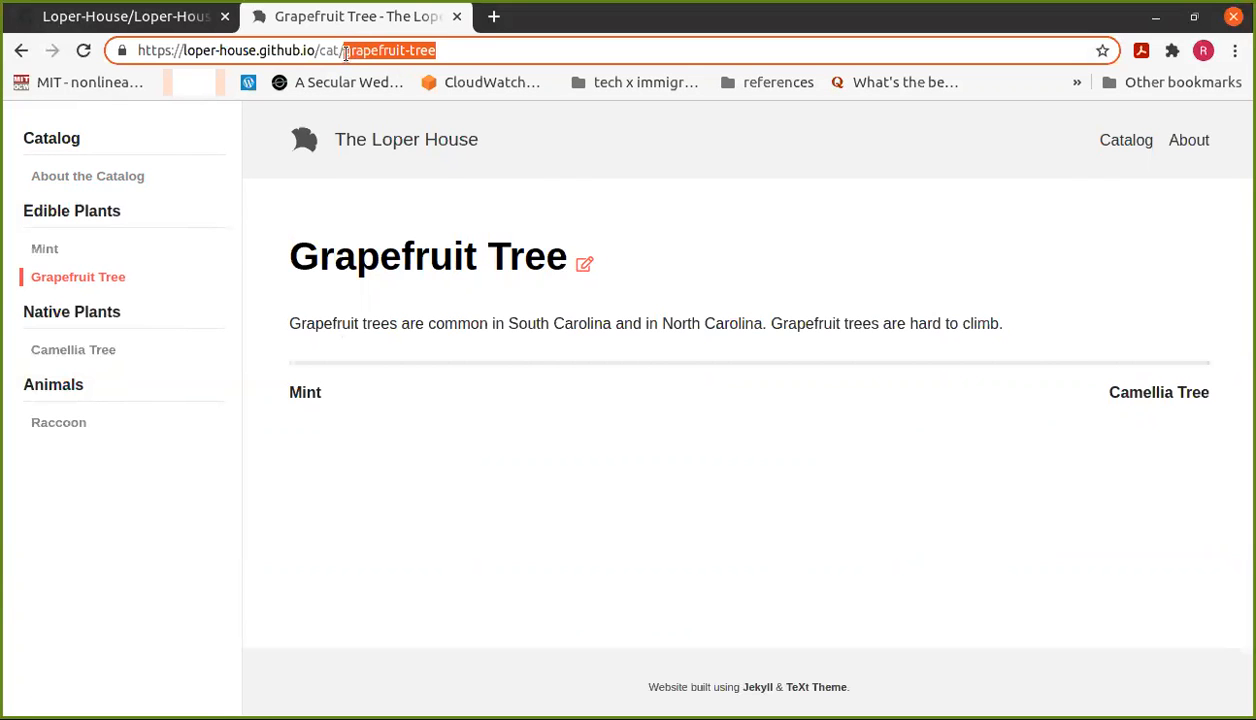
text(example)
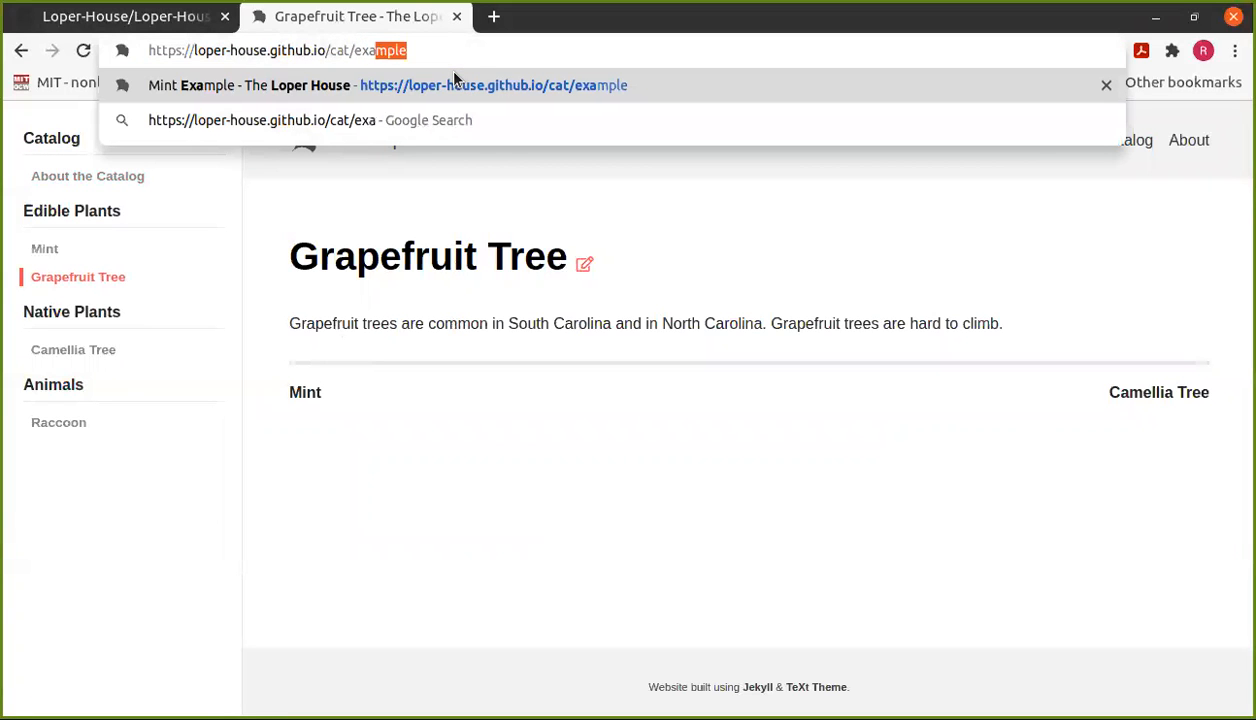
click(453, 85)
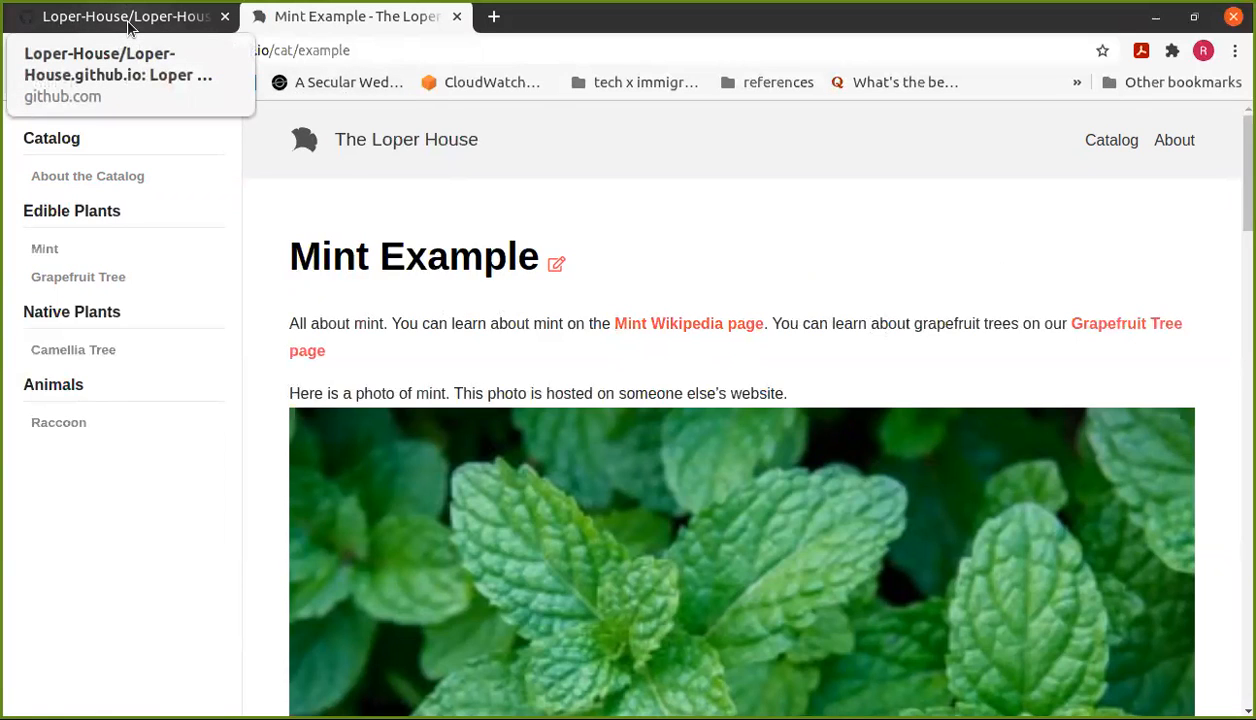
Step: Open the Mint Example page's GitHub source in a new tab and start editing example.md
right_click(556, 270)
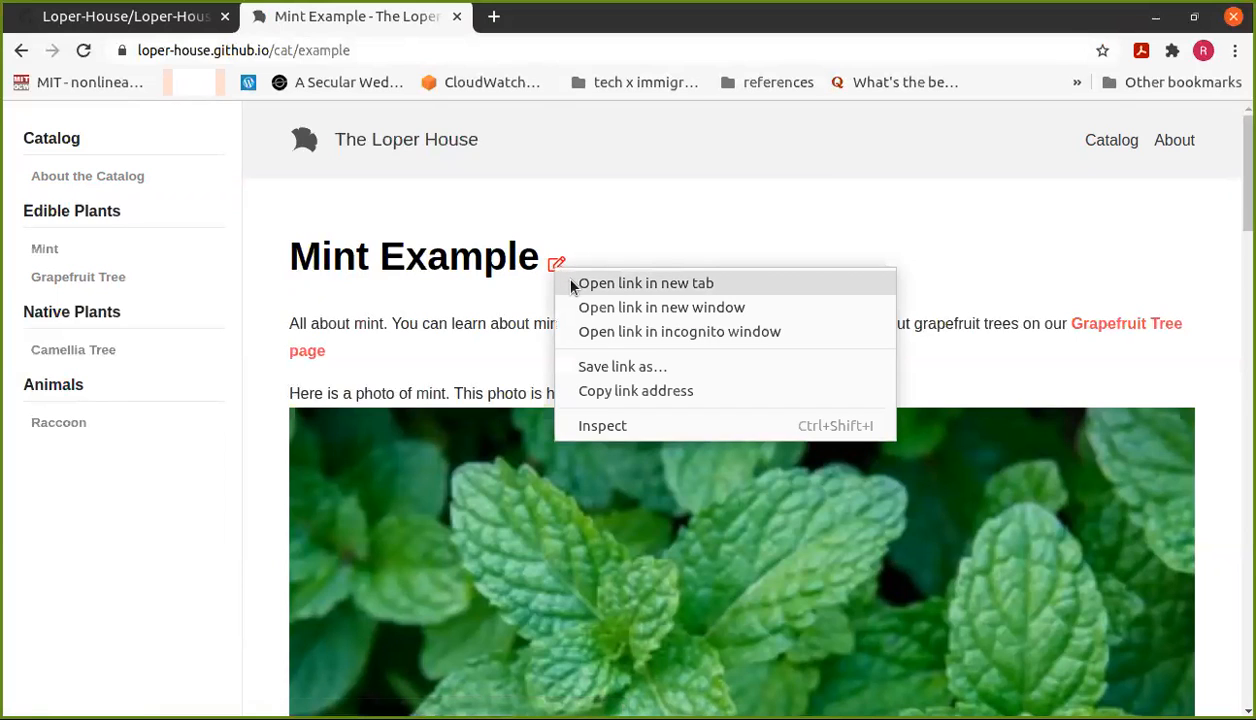
click(640, 284)
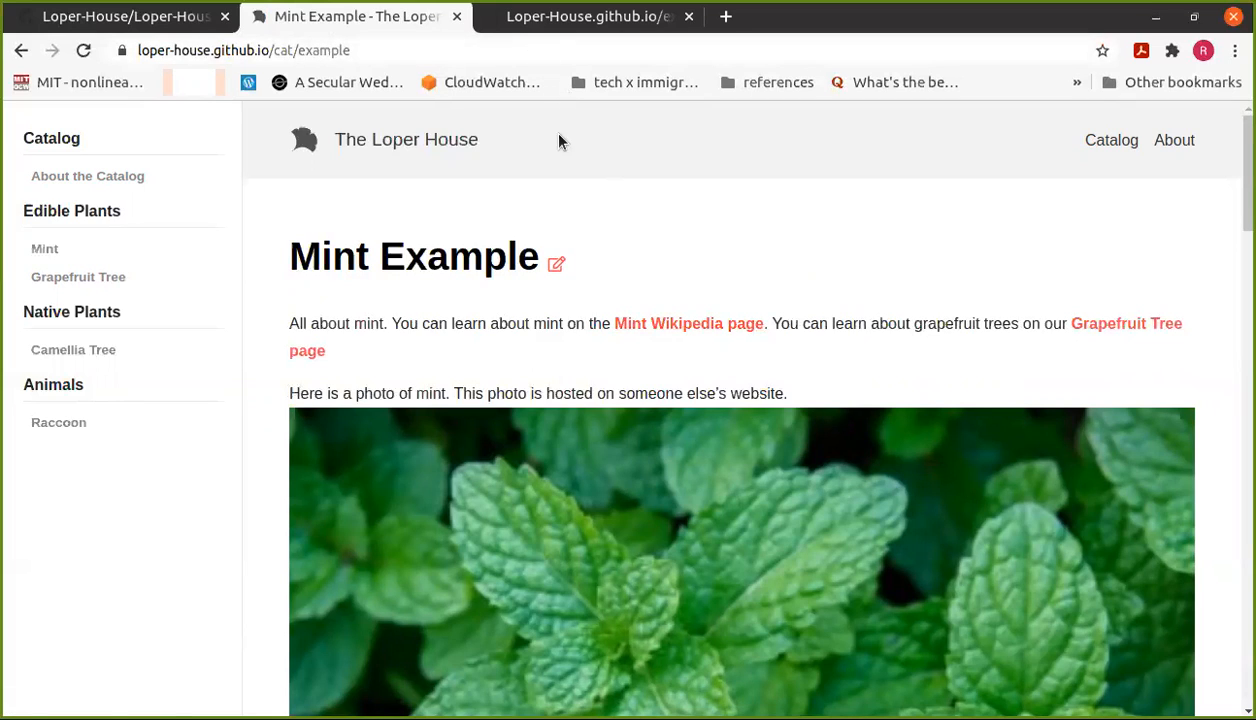
click(534, 29)
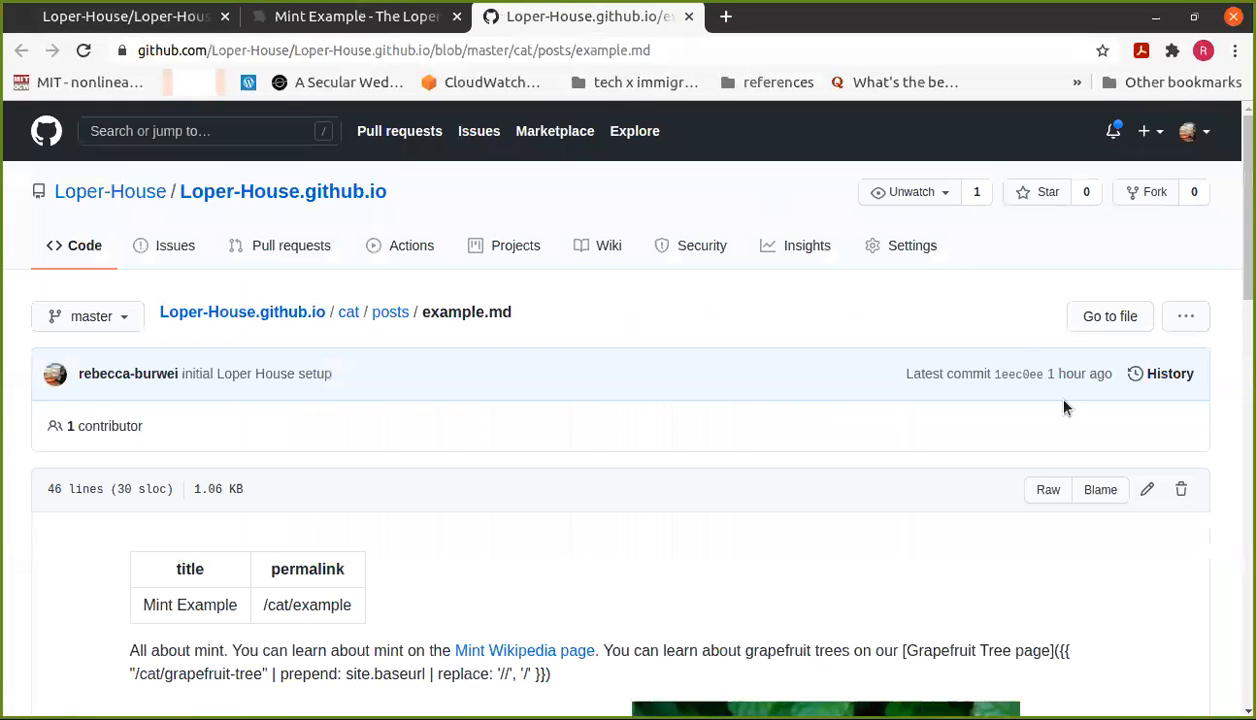
click(1146, 489)
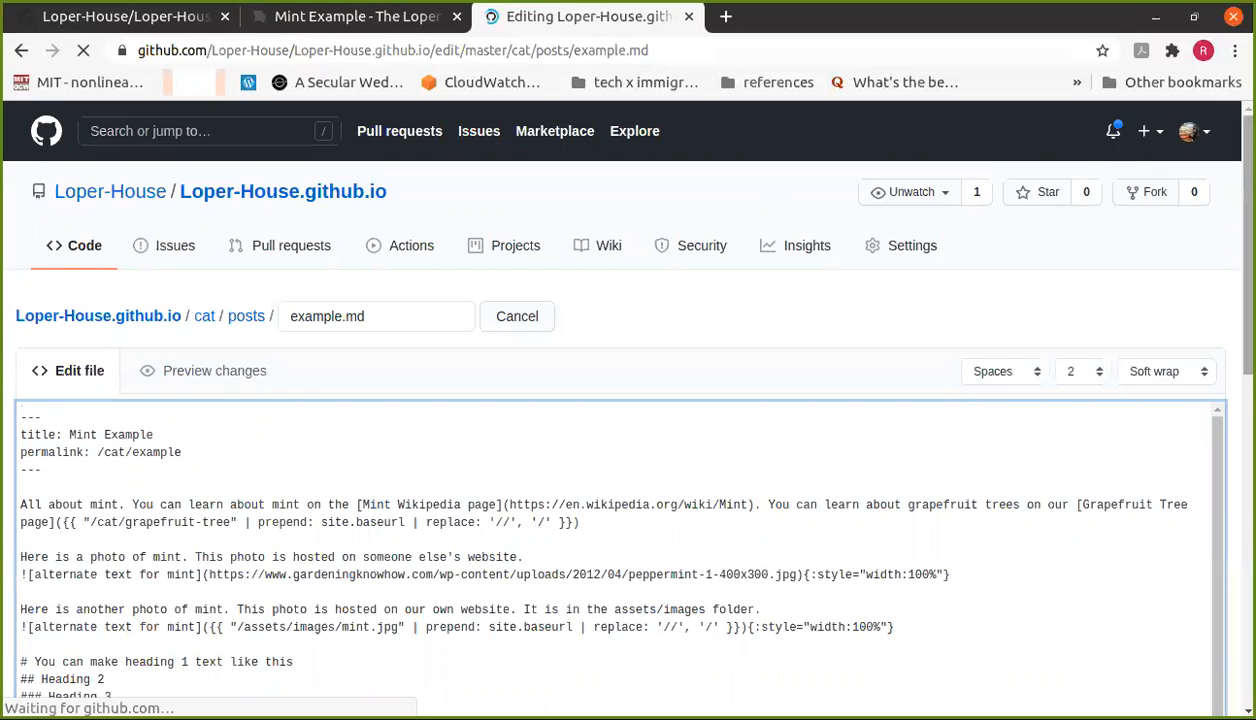
scroll(942, 365, down, 3)
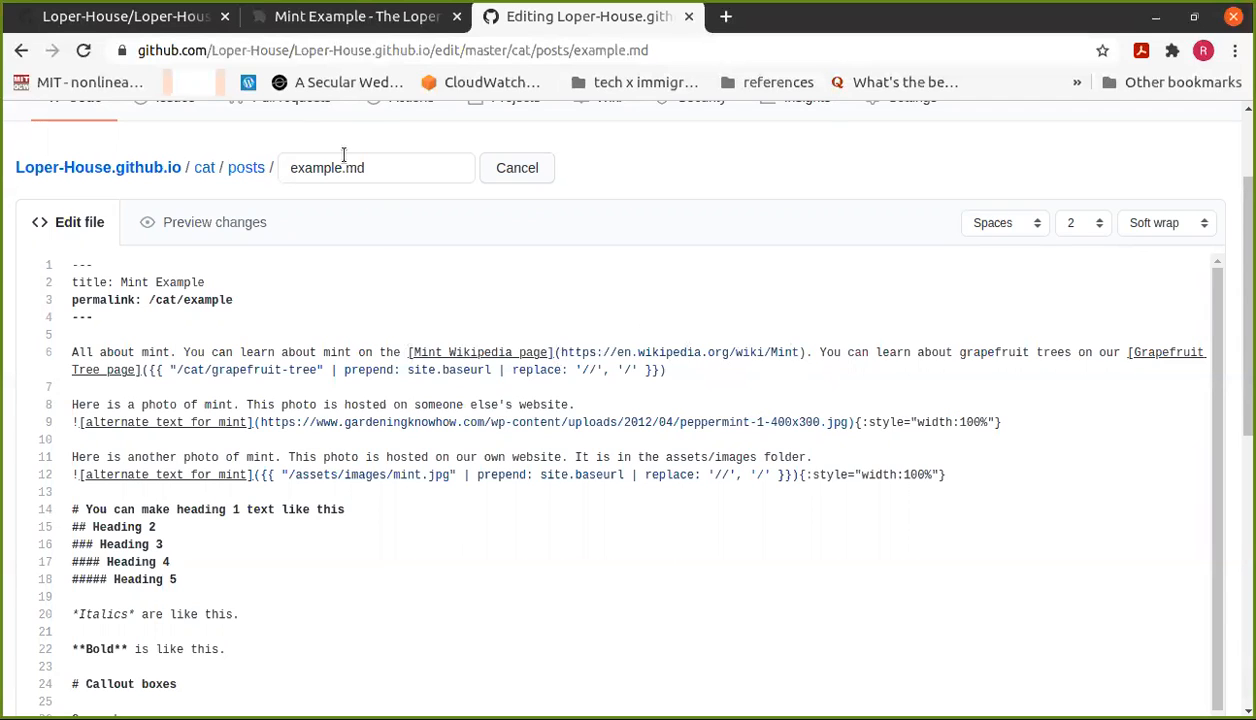
click(348, 18)
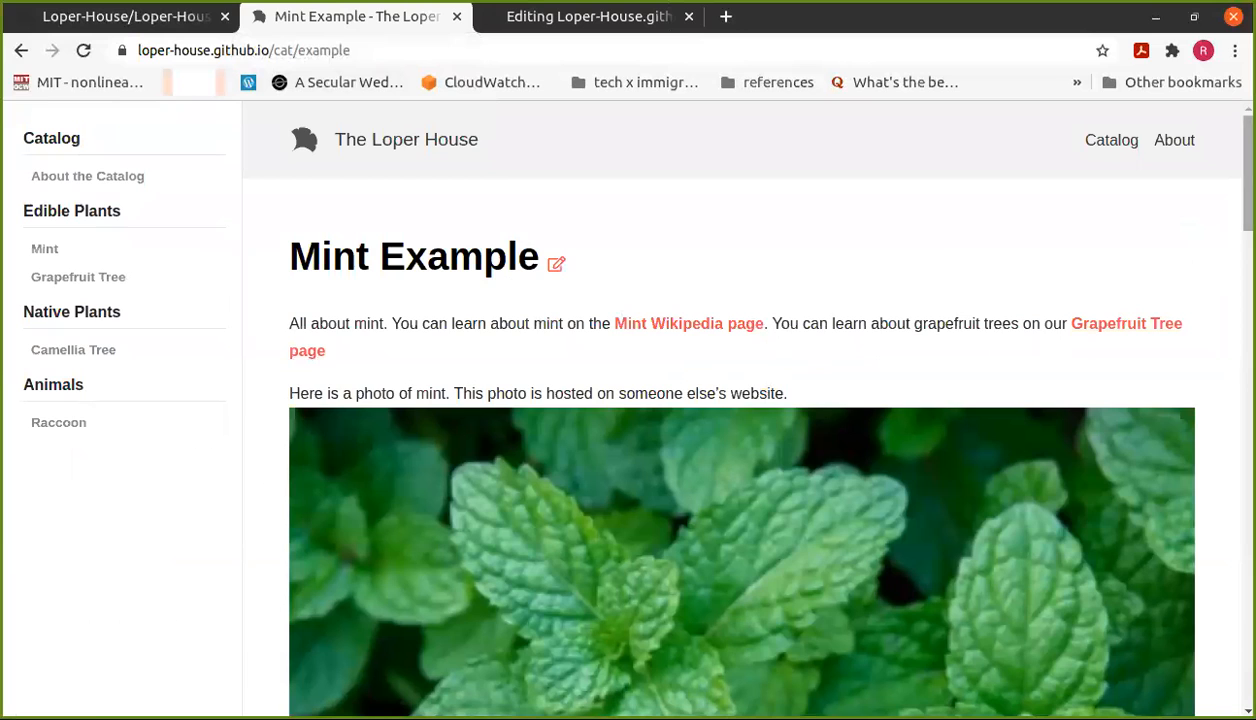
scroll(1247, 200, down, 3)
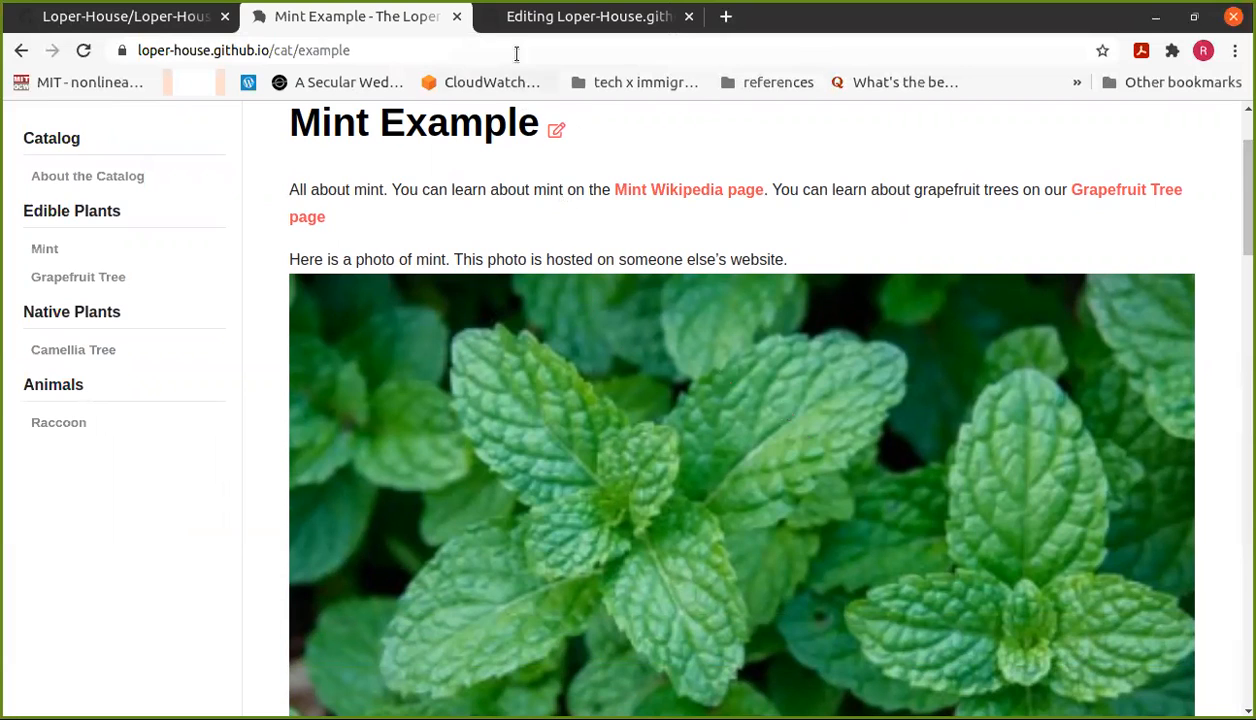
click(536, 26)
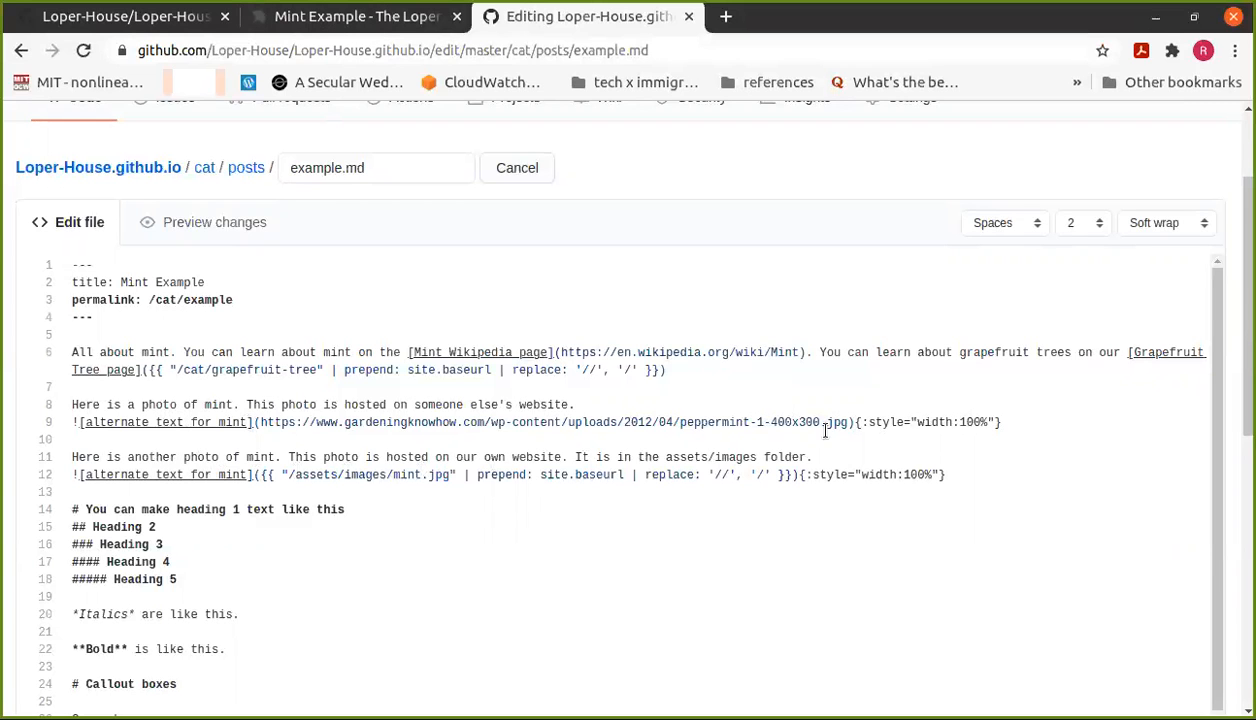
drag(1215, 386, 1221, 493)
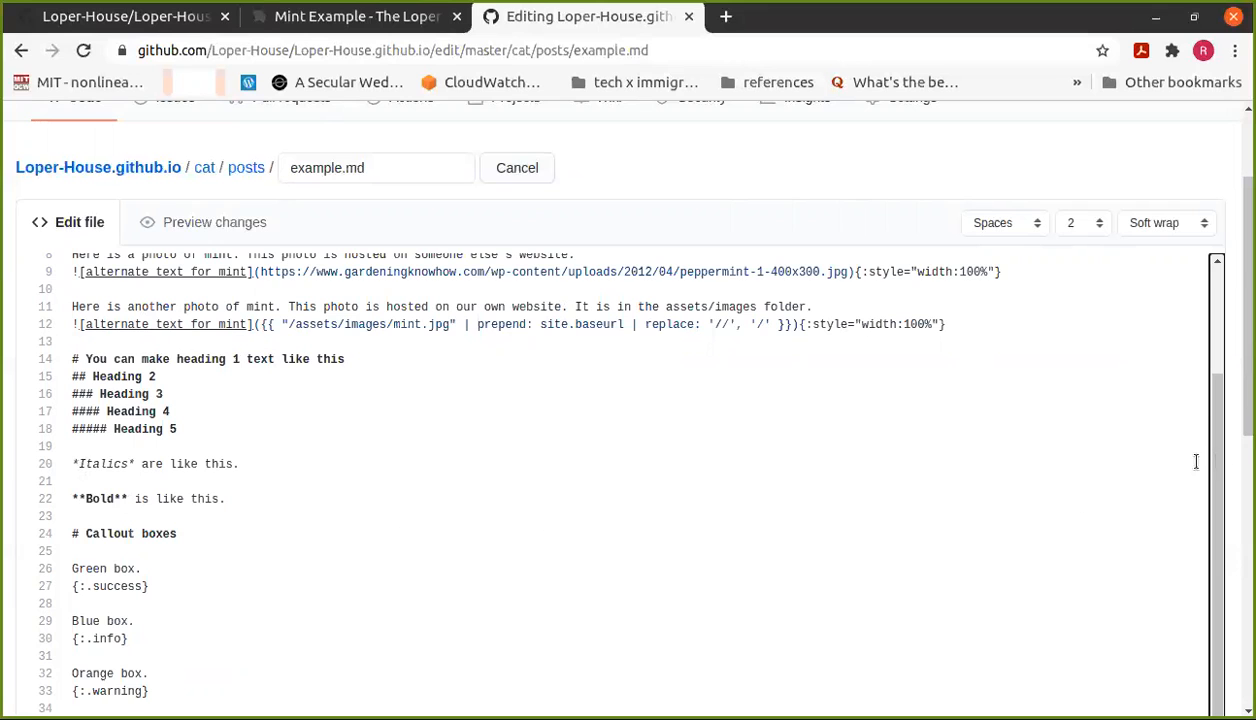
scroll(1217, 420, down, 1)
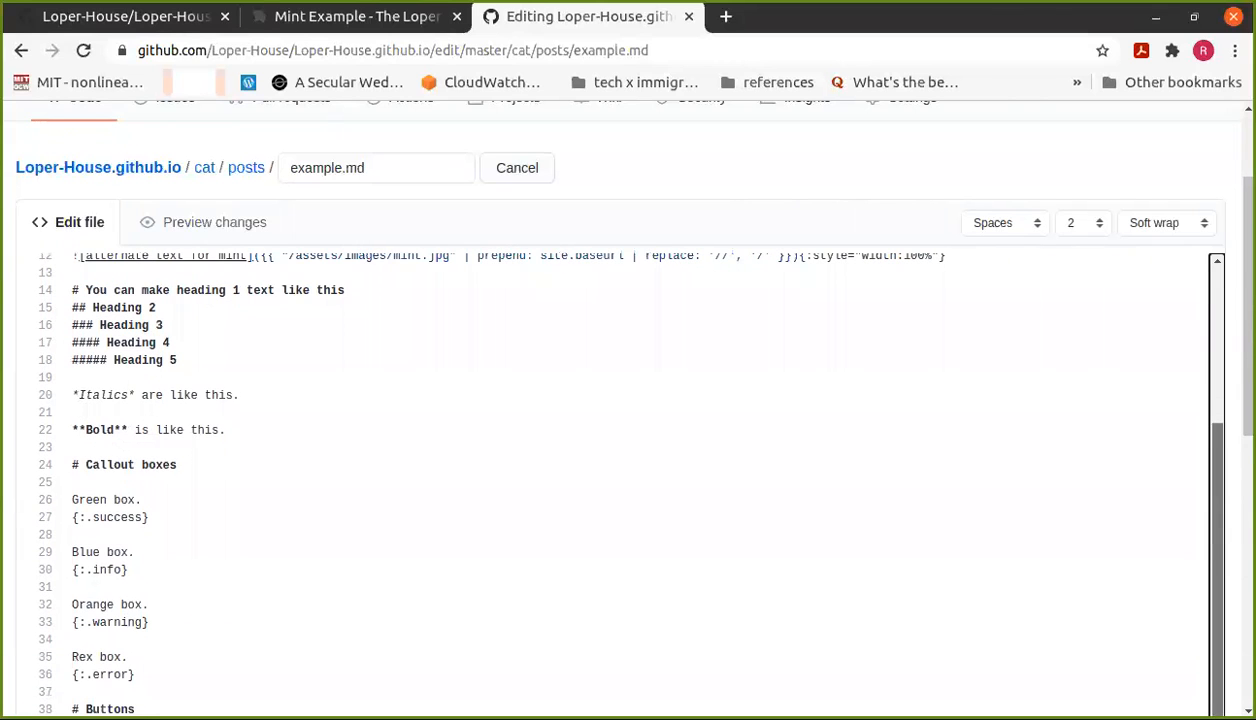